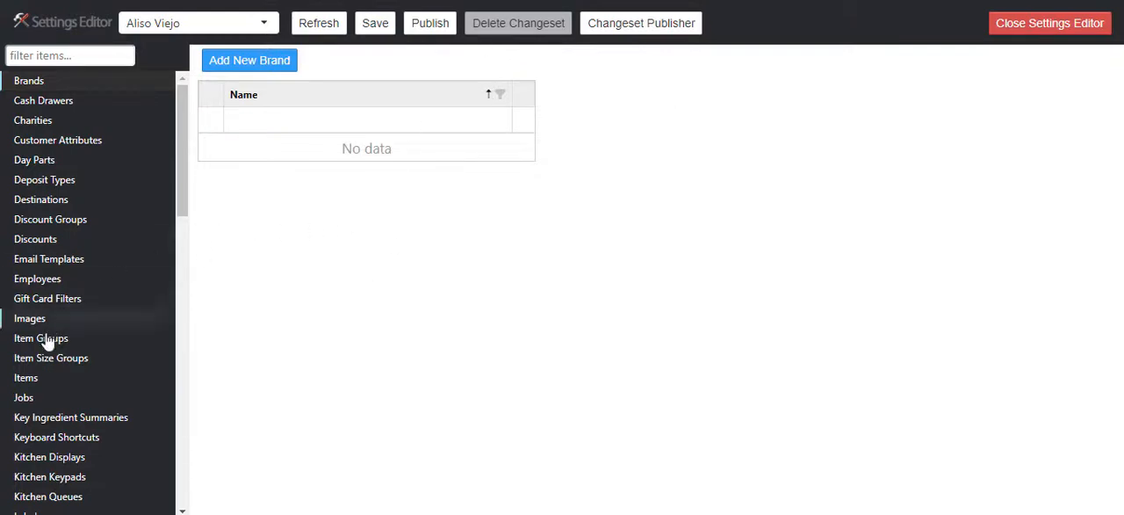
- Add a new item named "Small Coffee" with the kitchen name "Sm Coffee"
{"action": "left_click", "coordinate": [46, 386]}
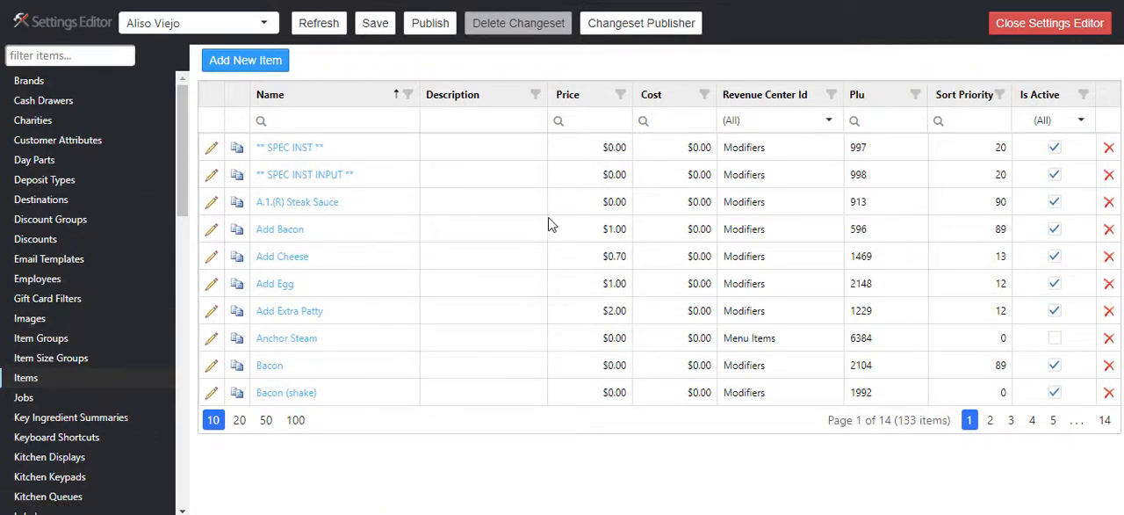
{"action": "left_click", "coordinate": [247, 65]}
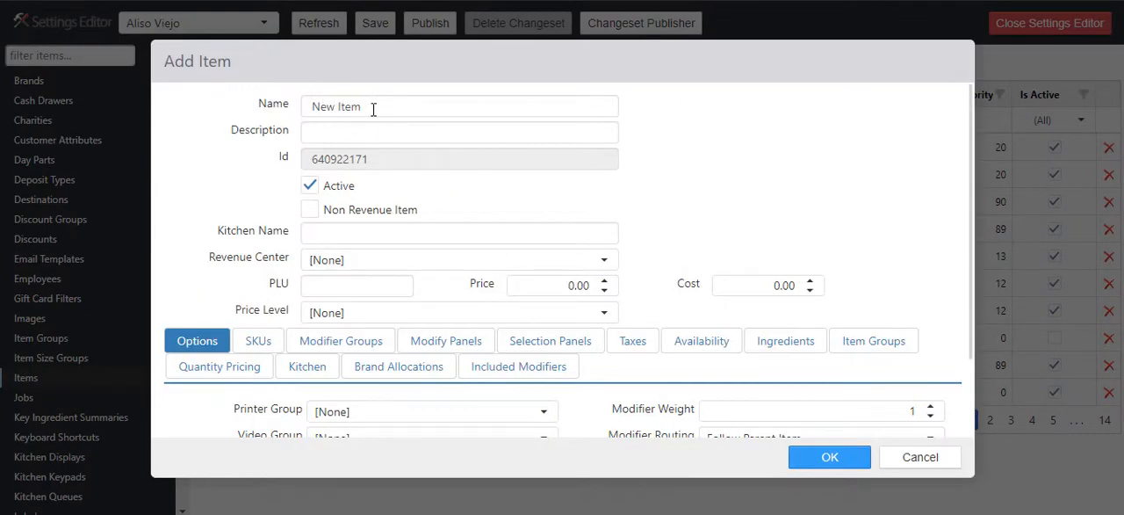
{"action": "left_click_drag", "start_coordinate": [373, 106], "coordinate": [314, 106]}
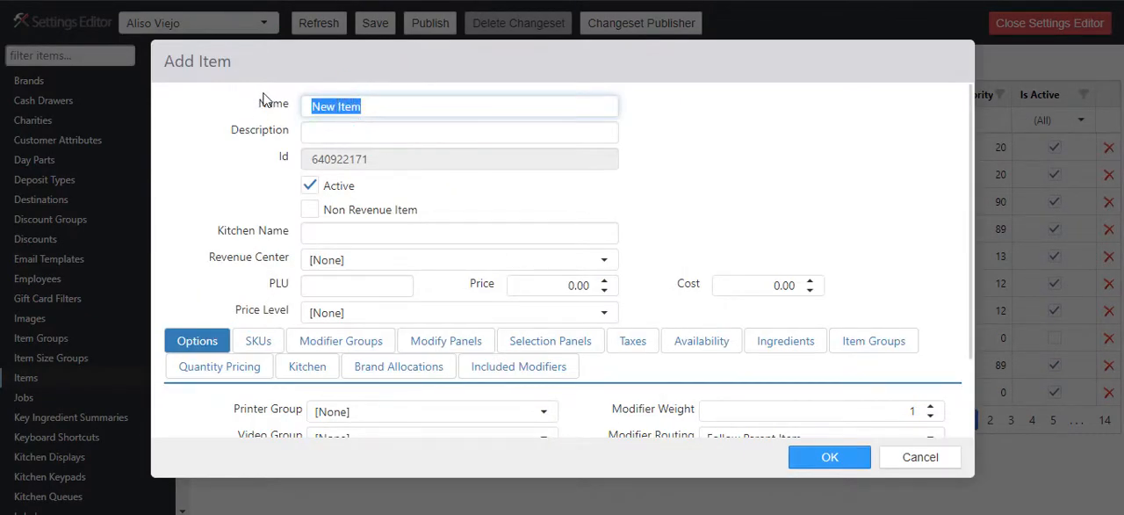
{"action": "type", "text": "Smal"}
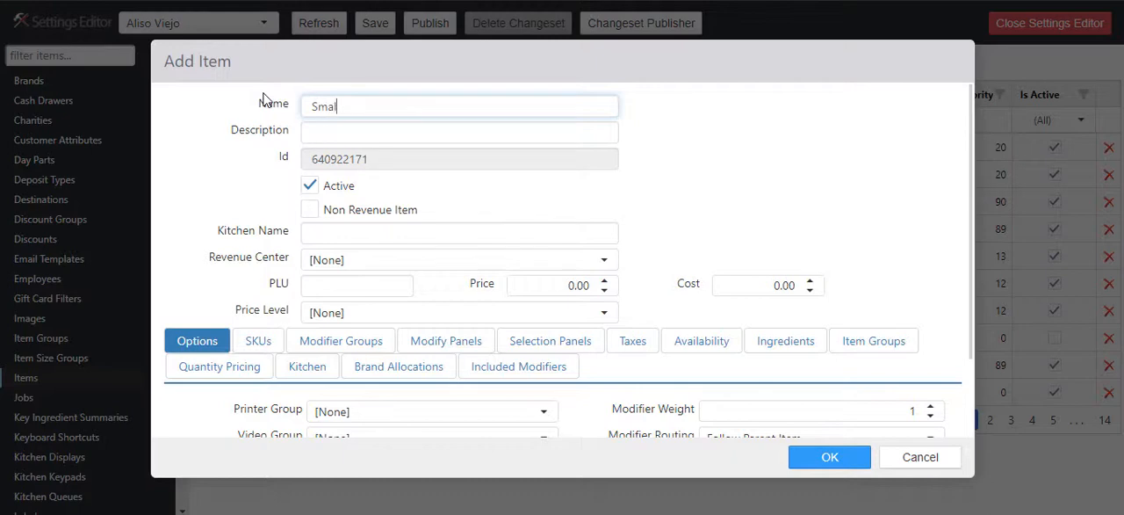
{"action": "type", "text": "l Coffee"}
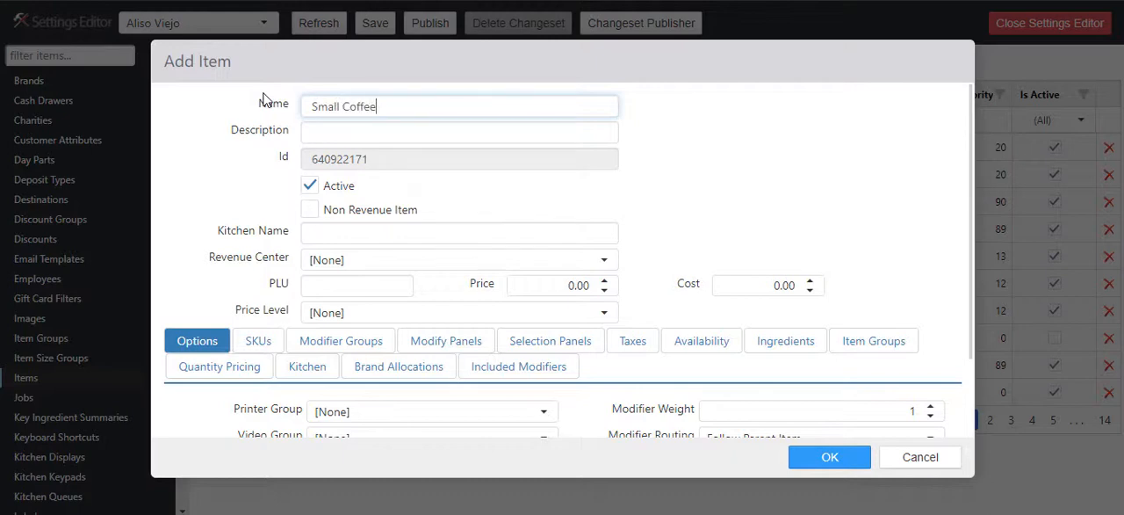
{"action": "left_click", "coordinate": [337, 237]}
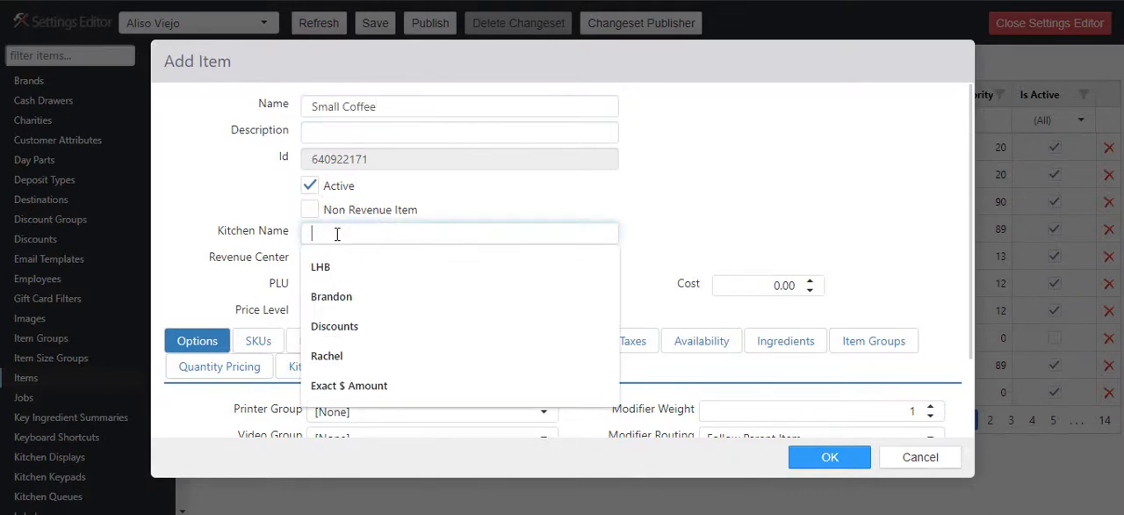
{"action": "type", "text": "Sm Coffee"}
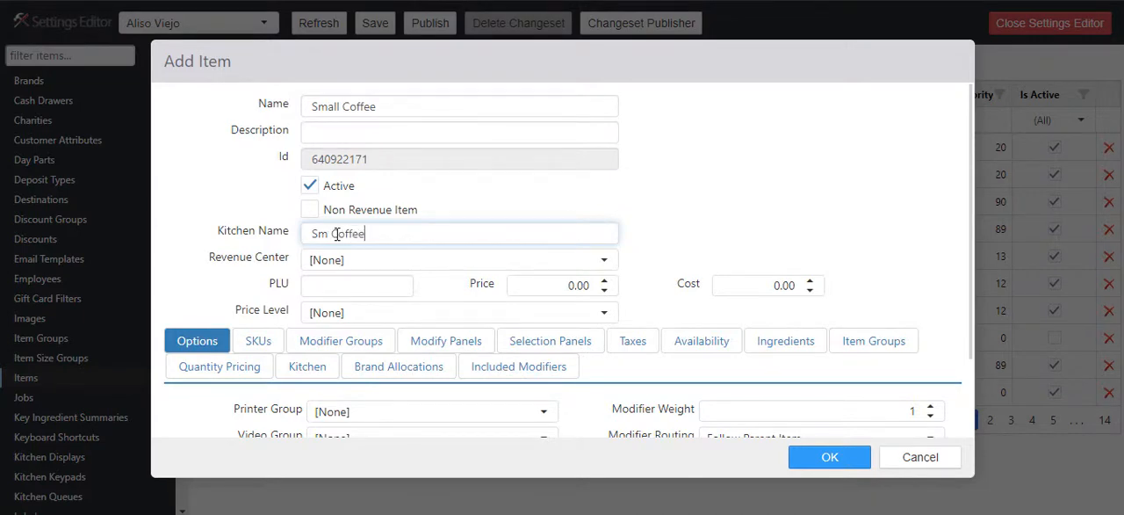
- Assign the new item to the Menu Items revenue center, set its price to 2.00 and accept the item
{"action": "left_click", "coordinate": [356, 261]}
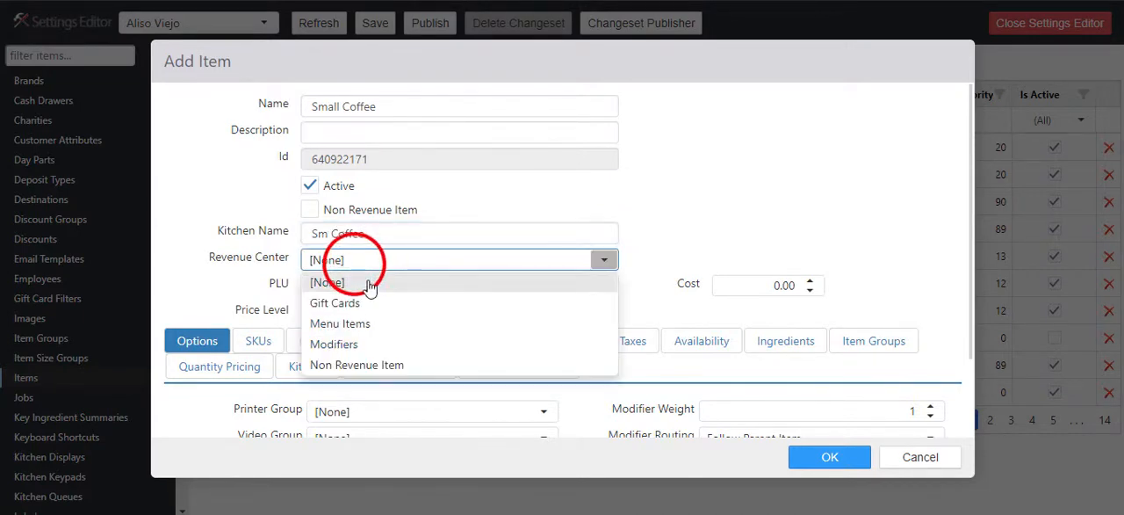
{"action": "left_click", "coordinate": [375, 323]}
{"action": "left_click", "coordinate": [560, 286]}
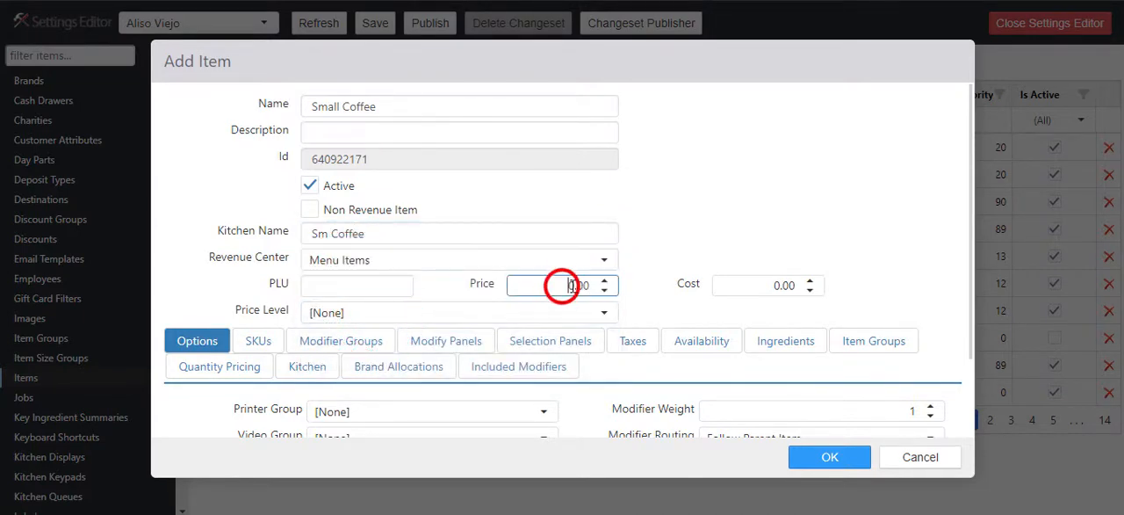
{"action": "type", "text": "2"}
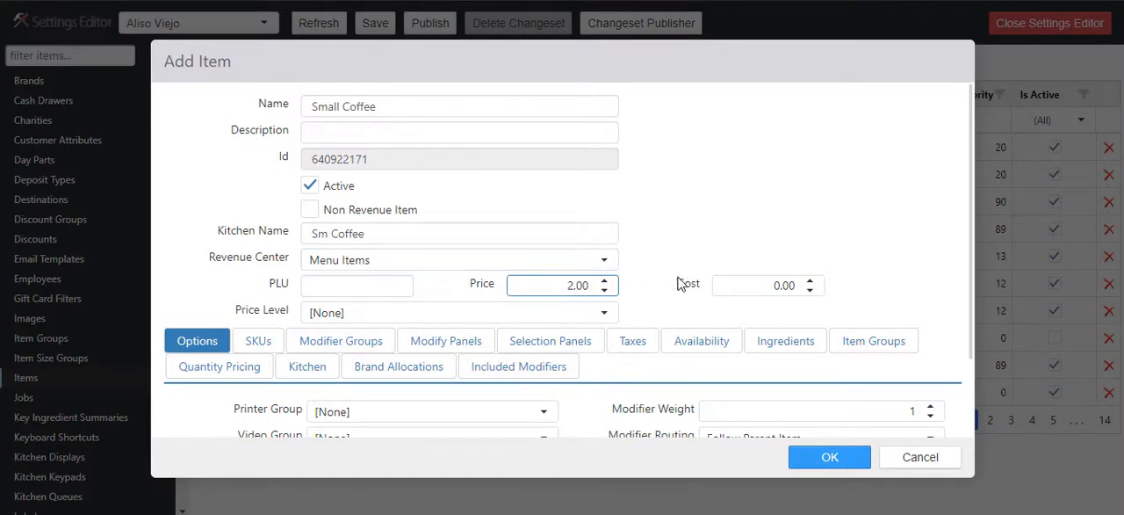
{"action": "left_click", "coordinate": [827, 464]}
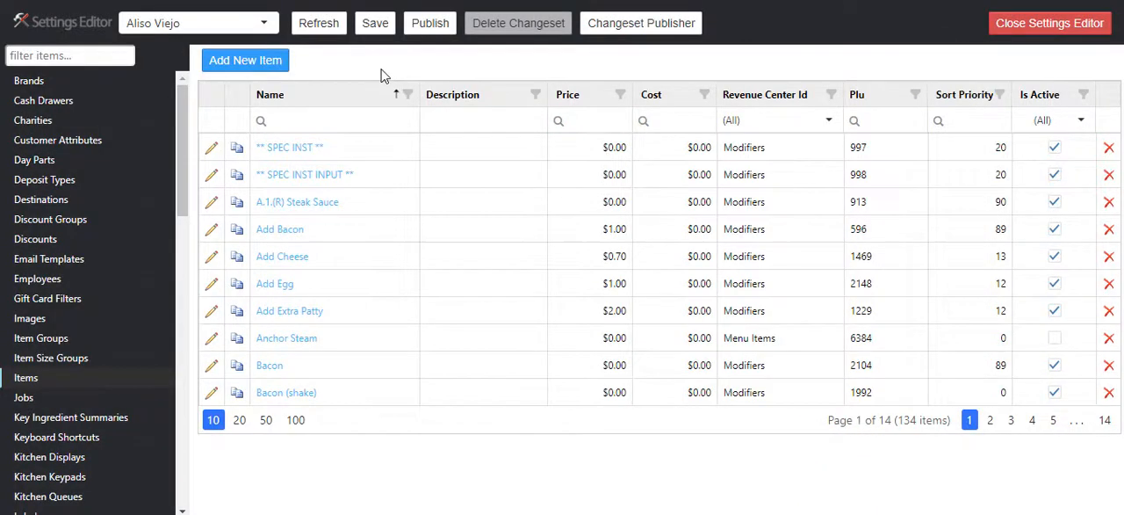
- Filter the items list by the name "small coffee" to check the new item
{"action": "left_click", "coordinate": [316, 116]}
{"action": "type", "text": "small coffee"}
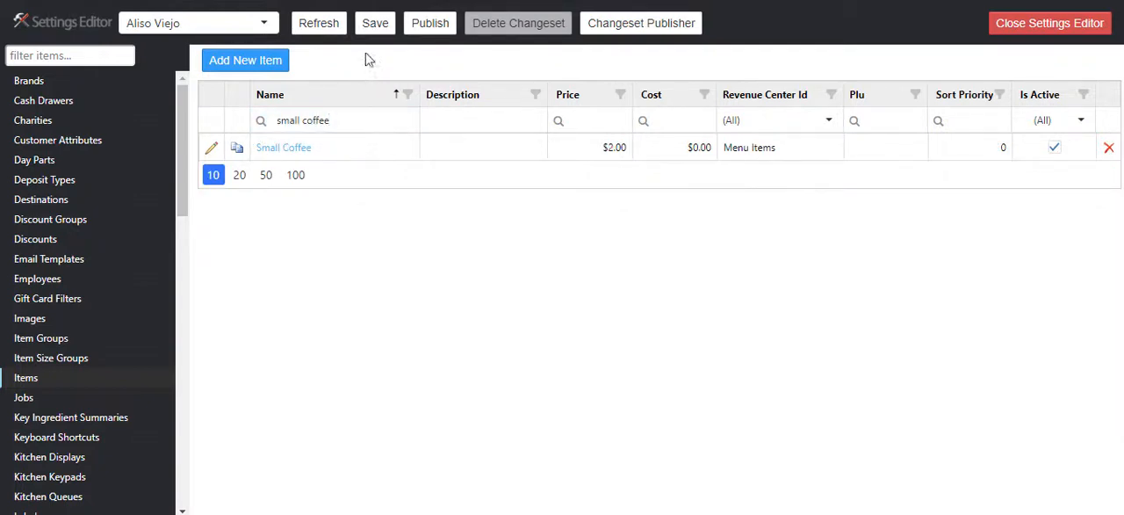
- Save the pending changes as a changeset under its default name, without notes
{"action": "left_click", "coordinate": [375, 27]}
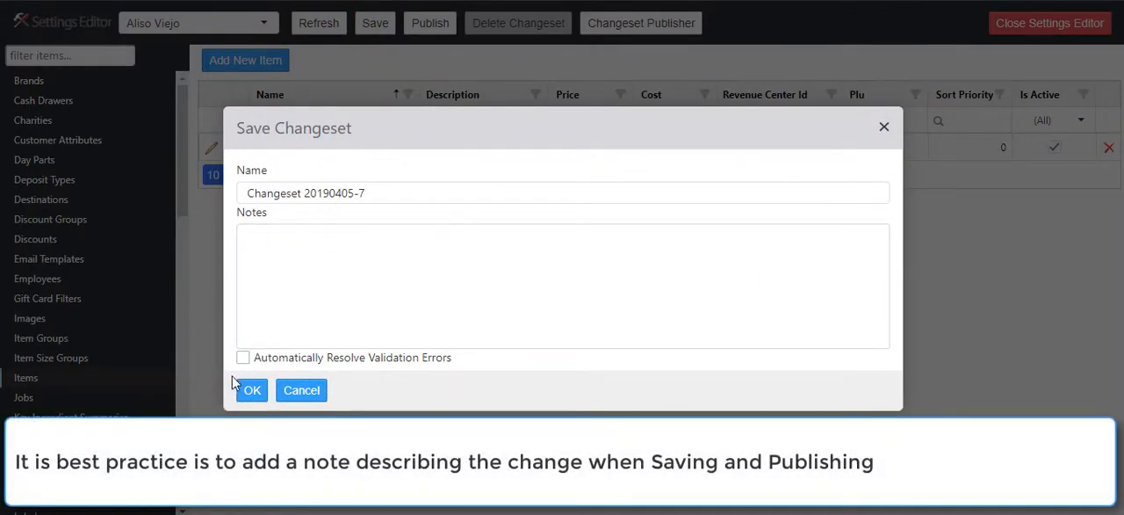
{"action": "left_click", "coordinate": [252, 390]}
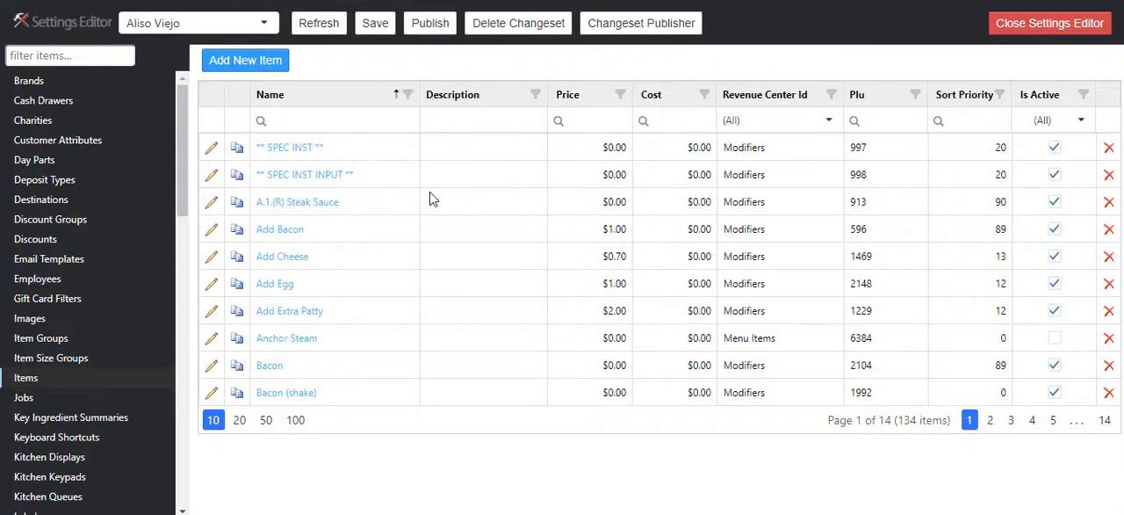
- Publish the changeset under the name "Added Small Coffee" with the note "$2"
{"action": "left_click", "coordinate": [423, 25]}
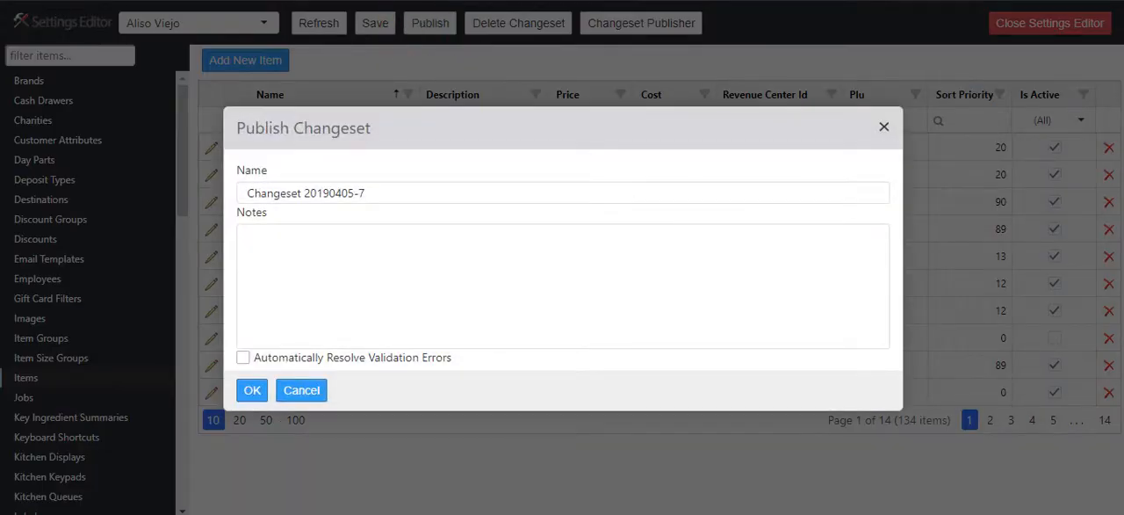
{"action": "left_click", "coordinate": [372, 194]}
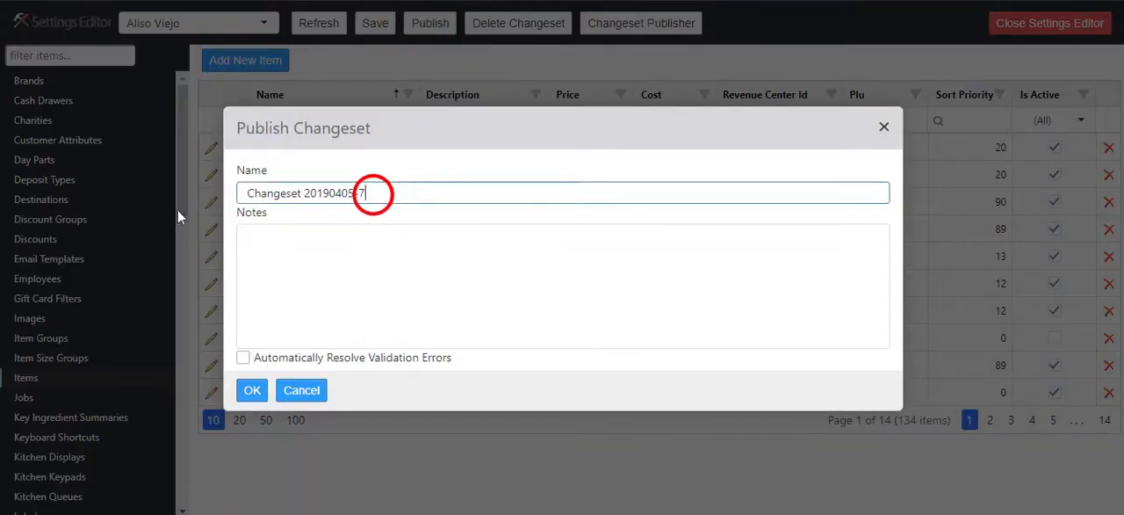
{"action": "key", "text": "ctrl+a"}
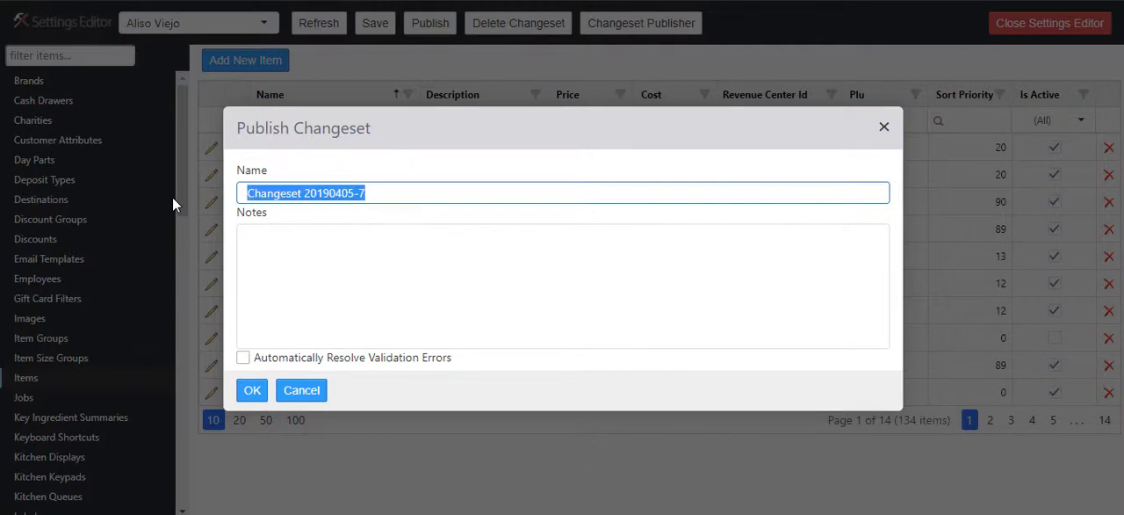
{"action": "type", "text": "Added Smal"}
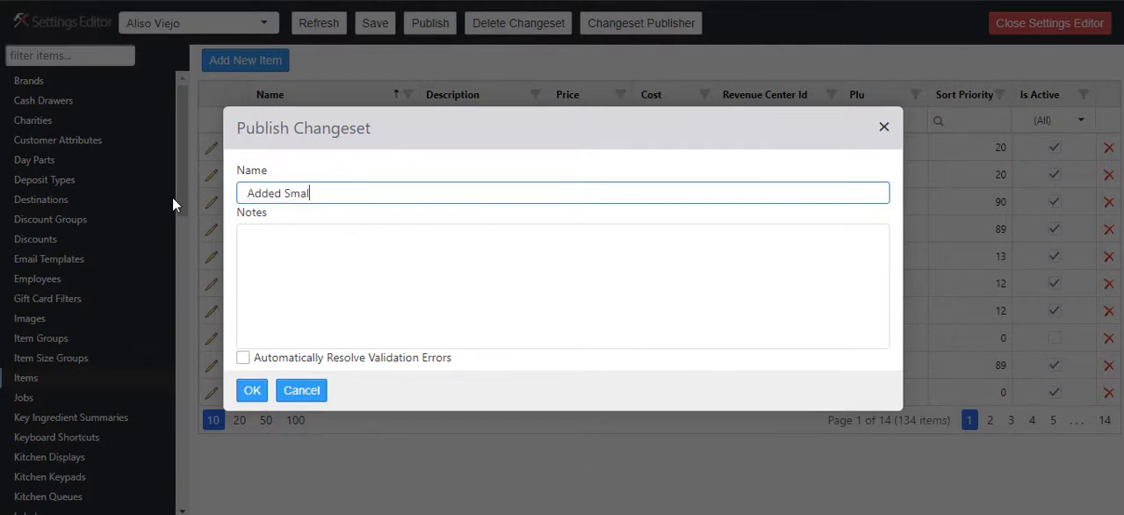
{"action": "type", "text": "l Coffee"}
{"action": "left_click", "coordinate": [387, 263]}
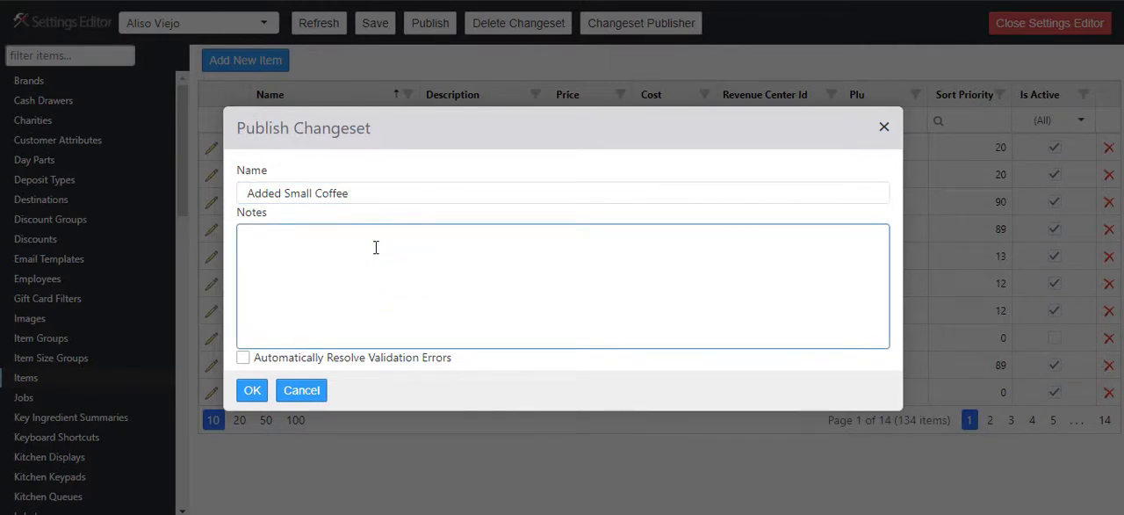
{"action": "type", "text": "$2"}
{"action": "left_click", "coordinate": [242, 392]}
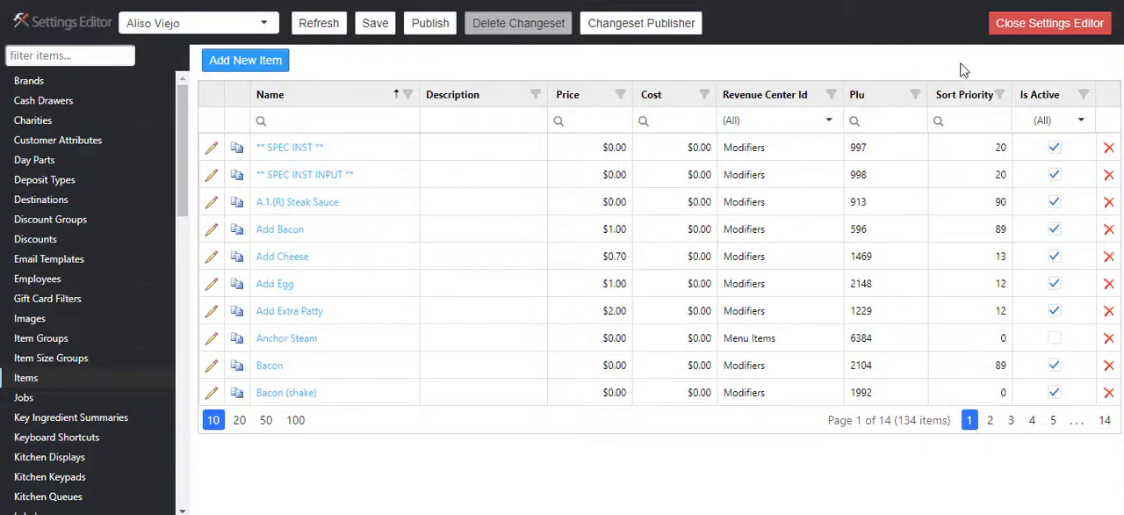
- Close the Settings Editor and open the Changeset Packages page of the Configuration section with its filters expanded
{"action": "left_click", "coordinate": [1019, 31]}
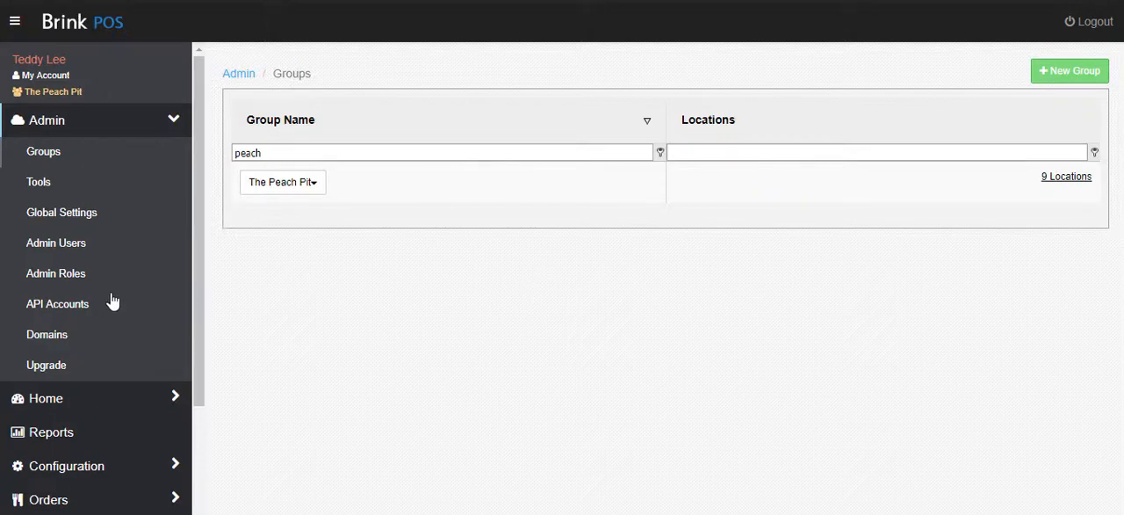
{"action": "scroll", "coordinate": [101, 301], "scroll_direction": "down", "scroll_amount": 3}
{"action": "left_click", "coordinate": [108, 263]}
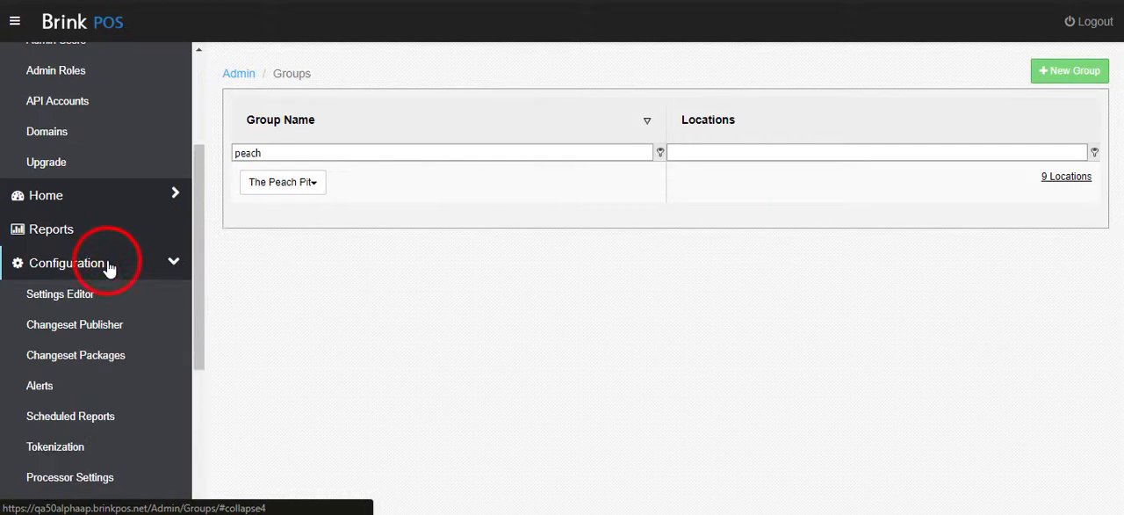
{"action": "left_click", "coordinate": [113, 360]}
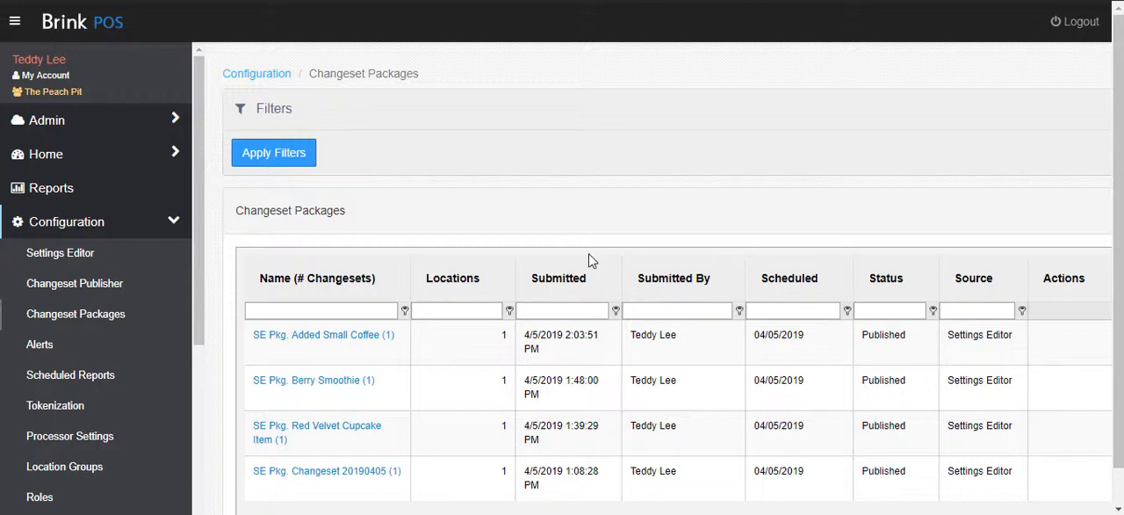
{"action": "left_click", "coordinate": [621, 122]}
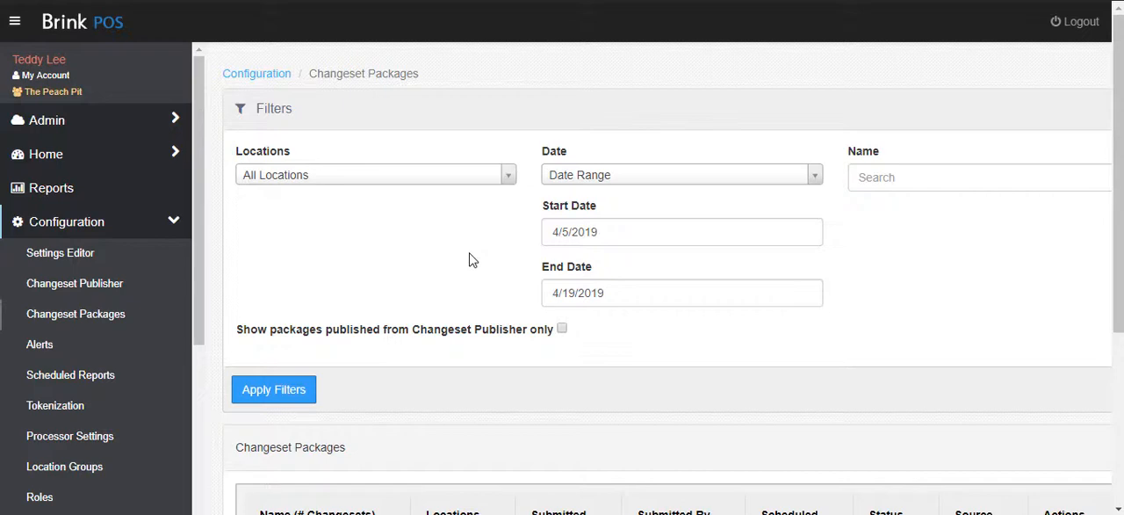
- Open the "SE Pkg. Added Small Coffee" package and examine the details of its changeset
{"action": "scroll", "coordinate": [496, 267], "scroll_direction": "down", "scroll_amount": 3}
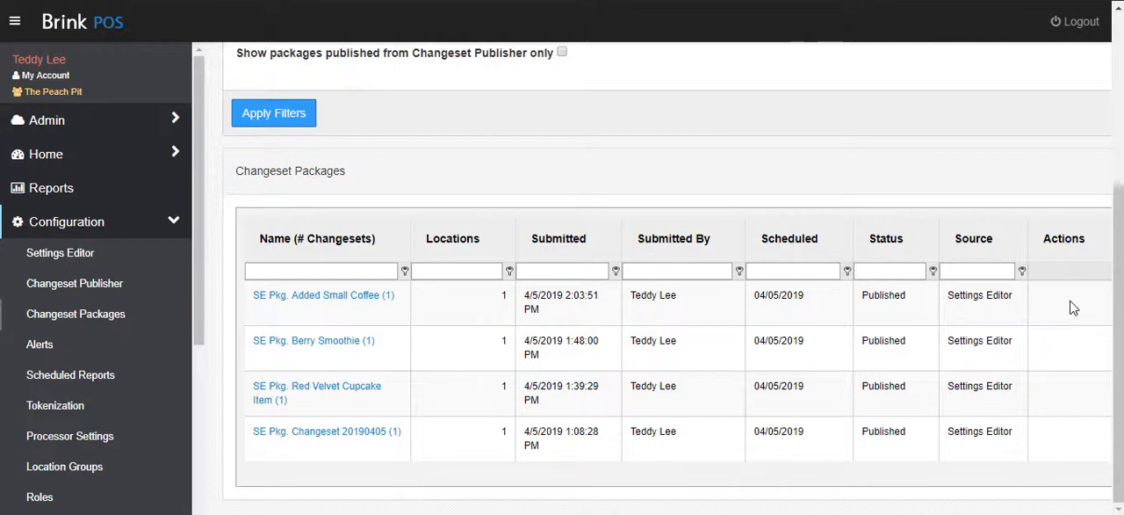
{"action": "left_click", "coordinate": [307, 298]}
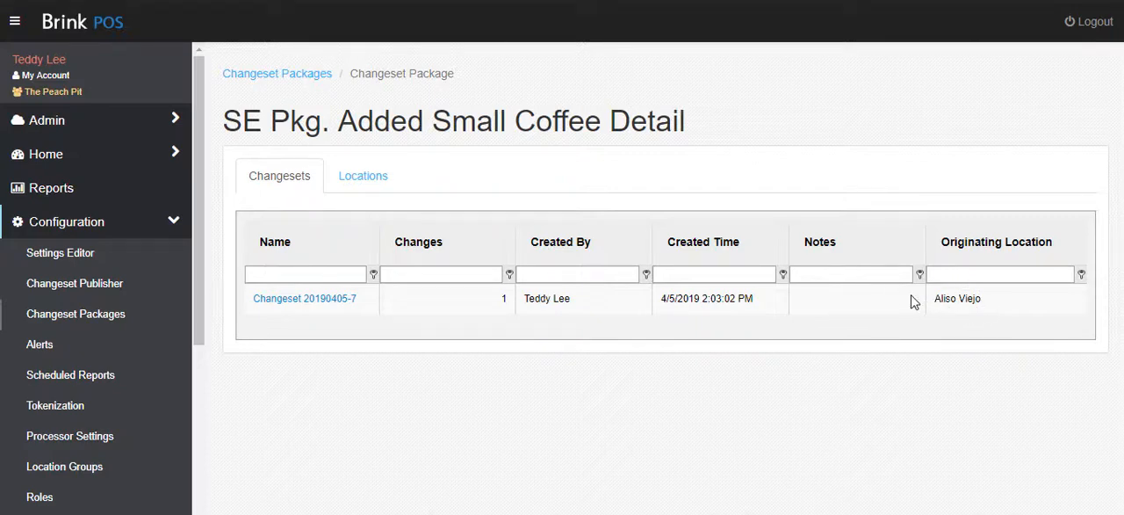
{"action": "left_click", "coordinate": [293, 300]}
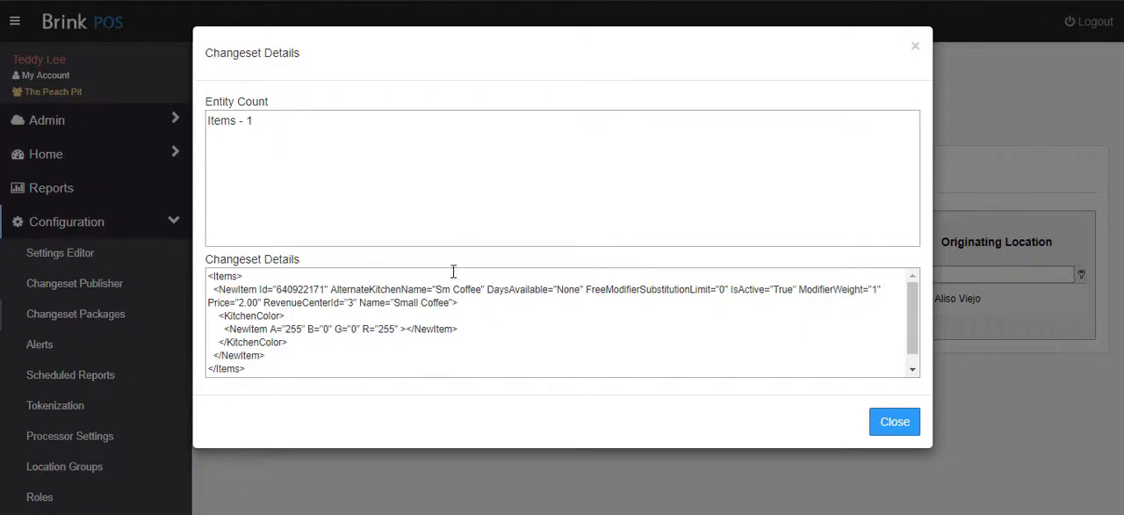
{"action": "left_click", "coordinate": [880, 411]}
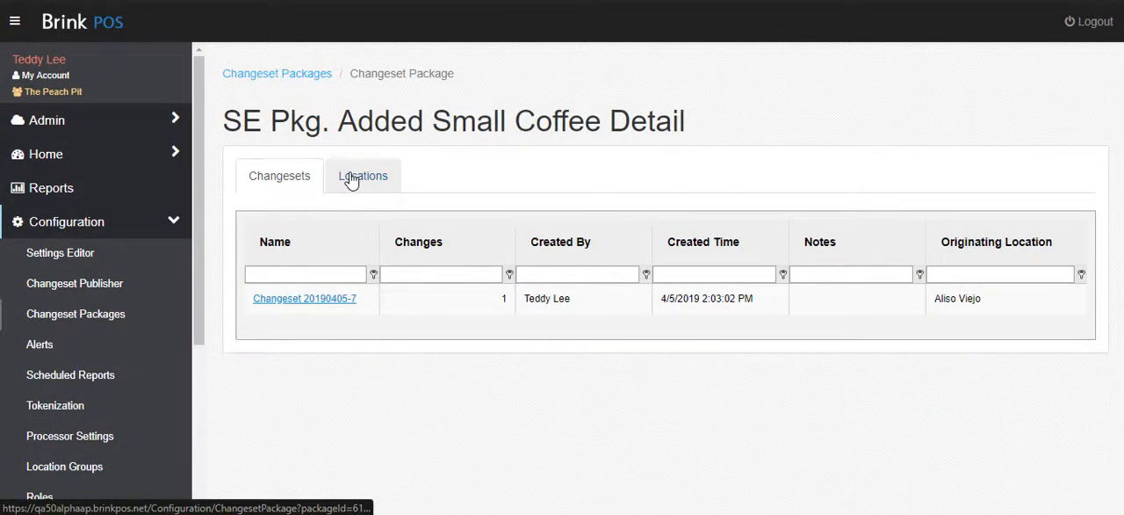
- Examine the package's publishing status by location and return to the Changeset Packages list
{"action": "left_click", "coordinate": [352, 180]}
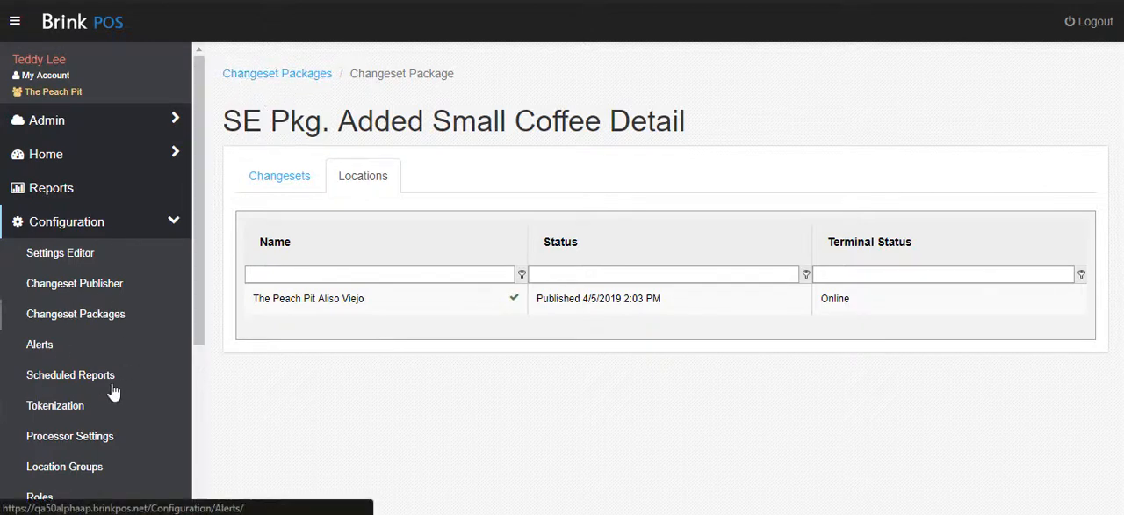
{"action": "left_click", "coordinate": [75, 316]}
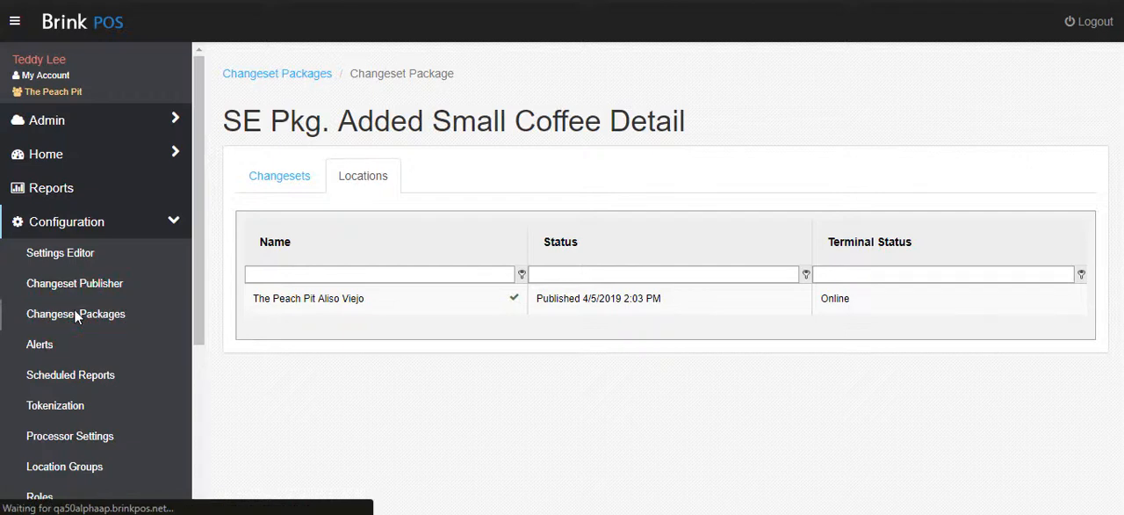